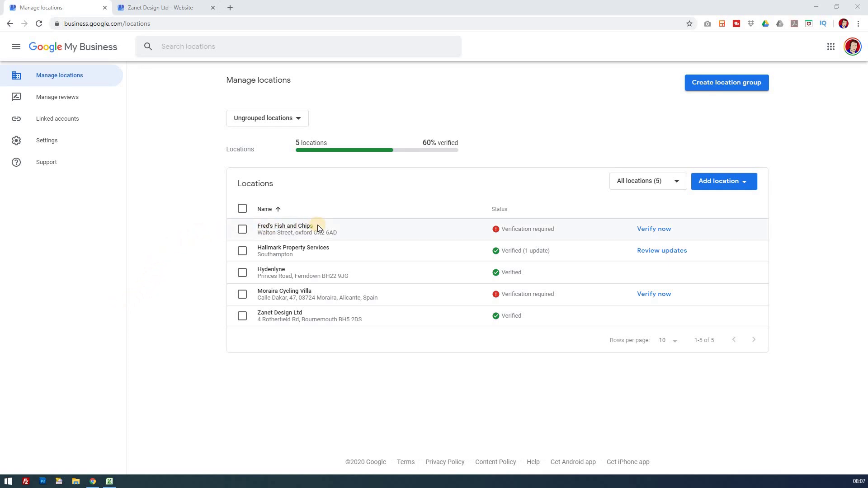
- Select the Fred's Fish and Chips location and bring up its Actions menu
{"action": "left_click", "coordinate": [243, 230]}
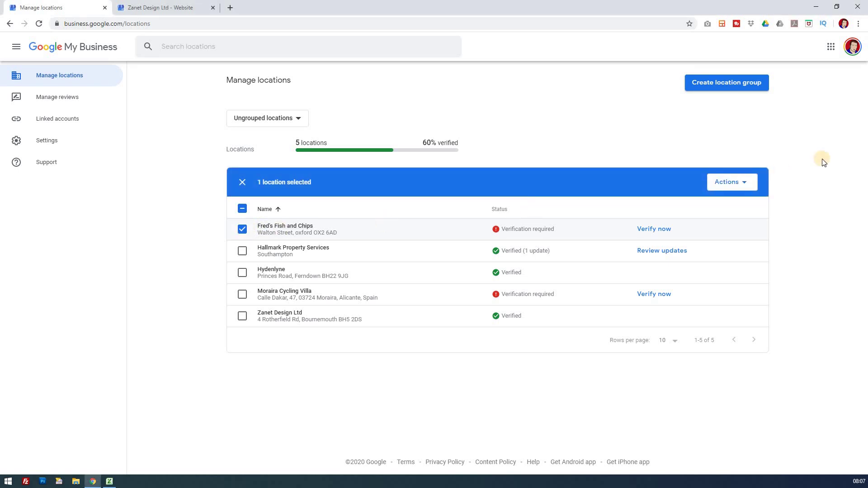
{"action": "left_click", "coordinate": [747, 183]}
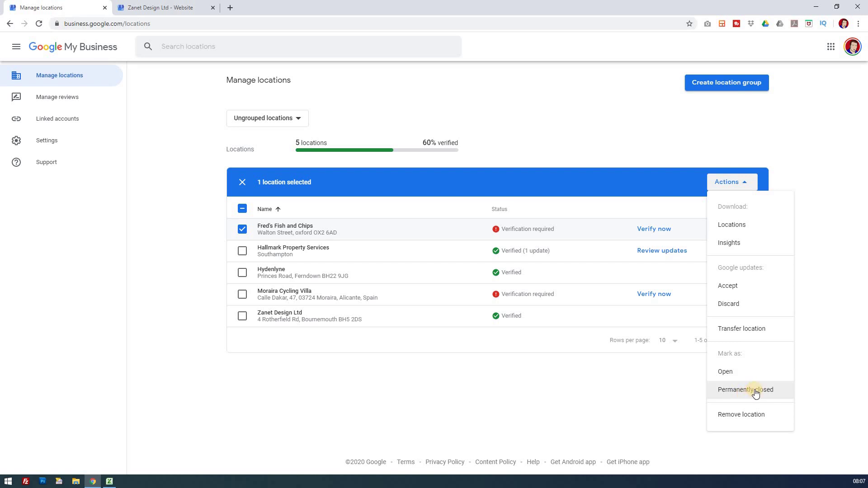
- Remove the Fred's Fish and Chips location, leaving four, then go to the Zanet Design Ltd website editor
{"action": "left_click", "coordinate": [748, 415]}
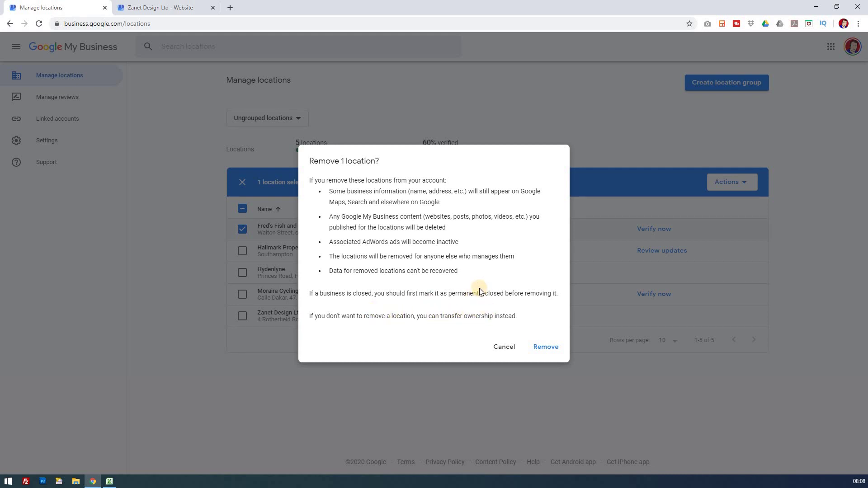
{"action": "left_click", "coordinate": [547, 347]}
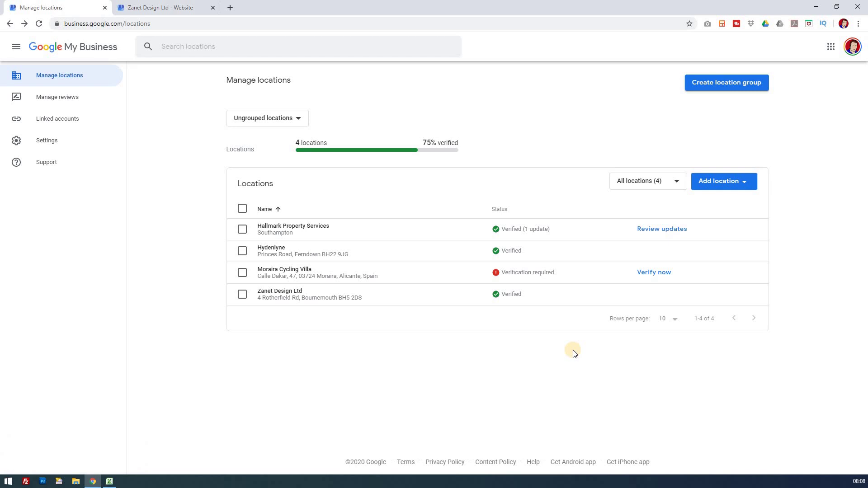
{"action": "left_click", "coordinate": [162, 11]}
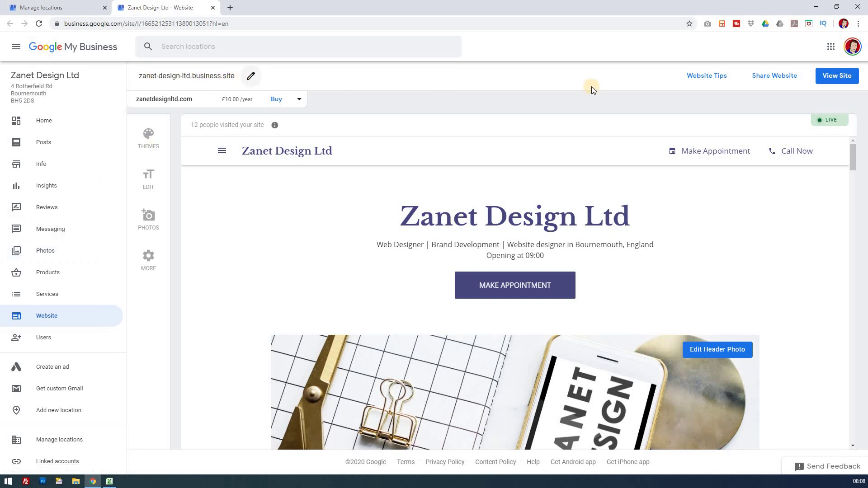
- Open the live Zanet Design Ltd website from View Site in a new tab
{"action": "left_click", "coordinate": [838, 77]}
{"action": "right_click", "coordinate": [838, 77]}
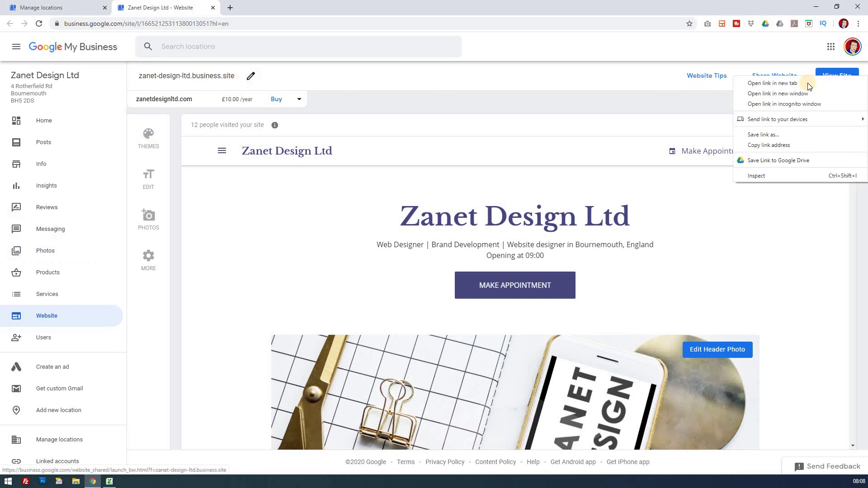
{"action": "left_click", "coordinate": [810, 84]}
{"action": "left_click", "coordinate": [281, 9]}
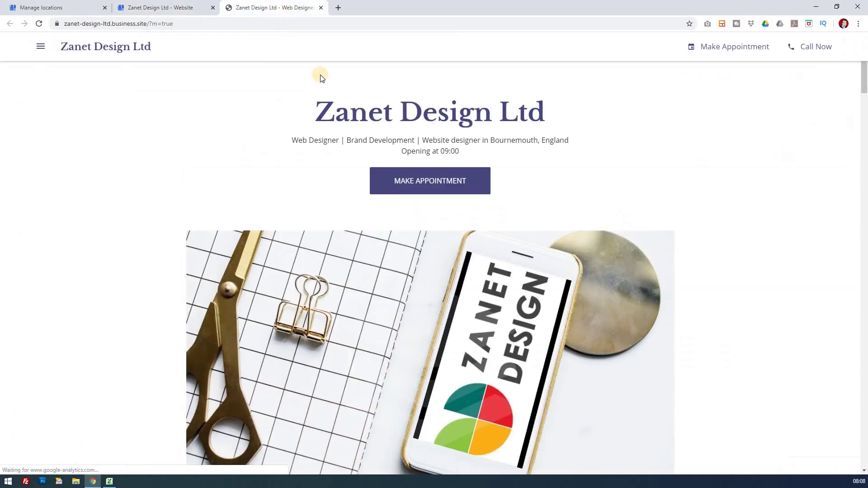
- Browse the site's published updates and view the Mar 21, 2020 post on adding products
{"action": "scroll", "coordinate": [402, 155], "scroll_direction": "down", "scroll_amount": 8}
{"action": "scroll", "coordinate": [402, 156], "scroll_direction": "down", "scroll_amount": 19}
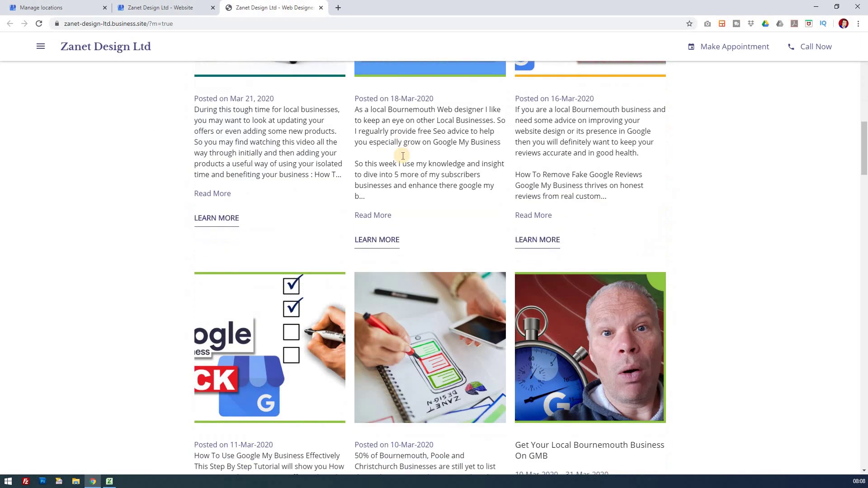
{"action": "scroll", "coordinate": [404, 159], "scroll_direction": "up", "scroll_amount": 8}
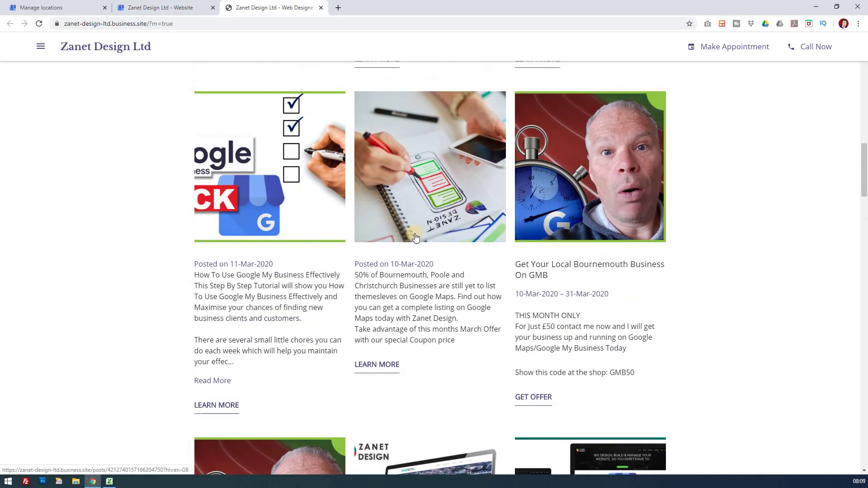
{"action": "scroll", "coordinate": [415, 235], "scroll_direction": "up", "scroll_amount": 8}
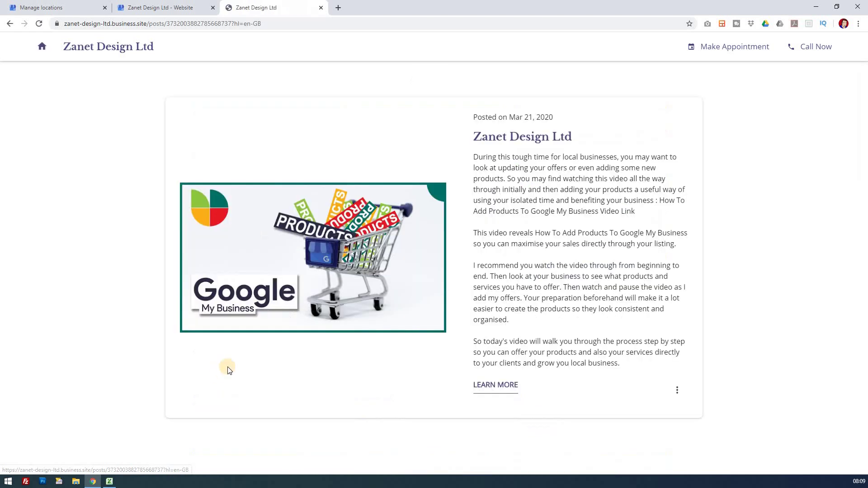
{"action": "left_click", "coordinate": [677, 391]}
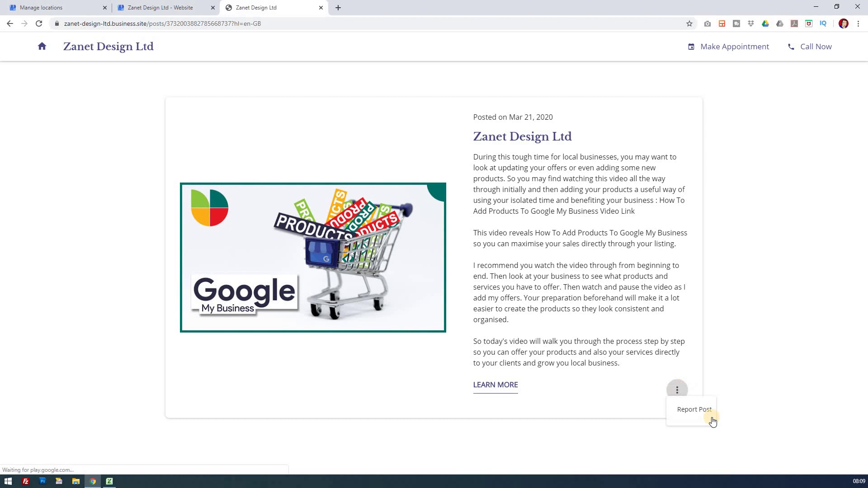
{"action": "left_click", "coordinate": [674, 299]}
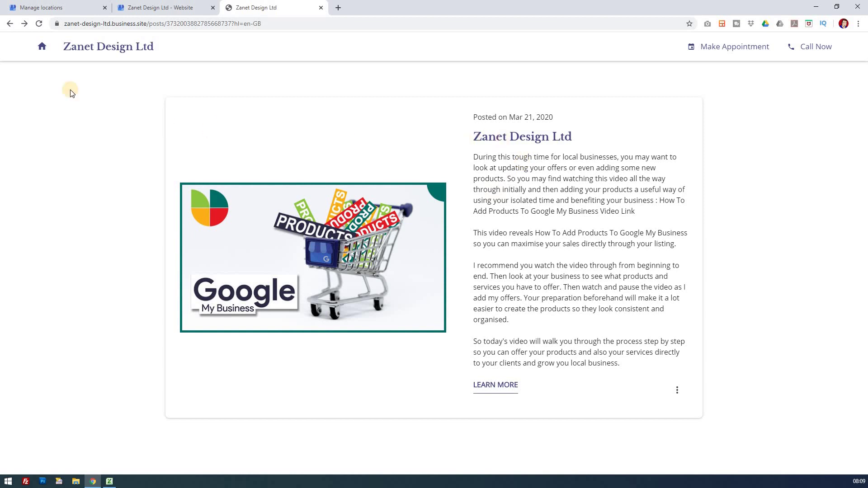
- Return to the live website's home page, scroll it, then go back to Google My Business
{"action": "left_click", "coordinate": [10, 24]}
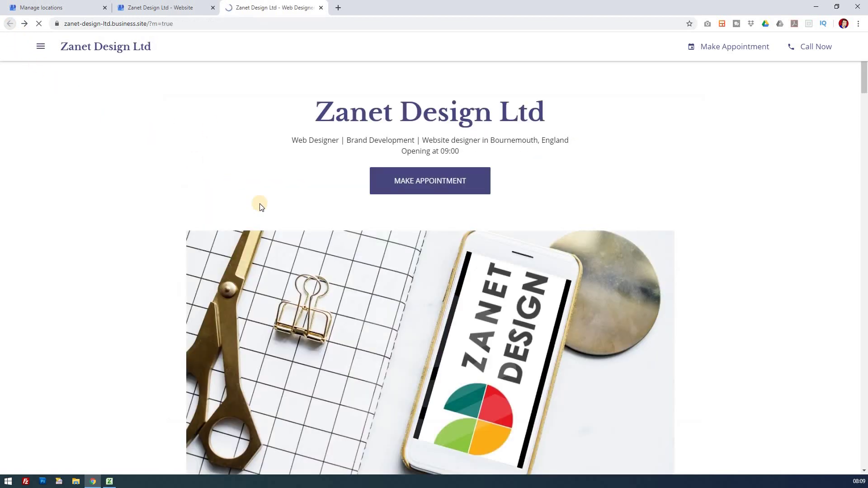
{"action": "scroll", "coordinate": [270, 210], "scroll_direction": "down", "scroll_amount": 9}
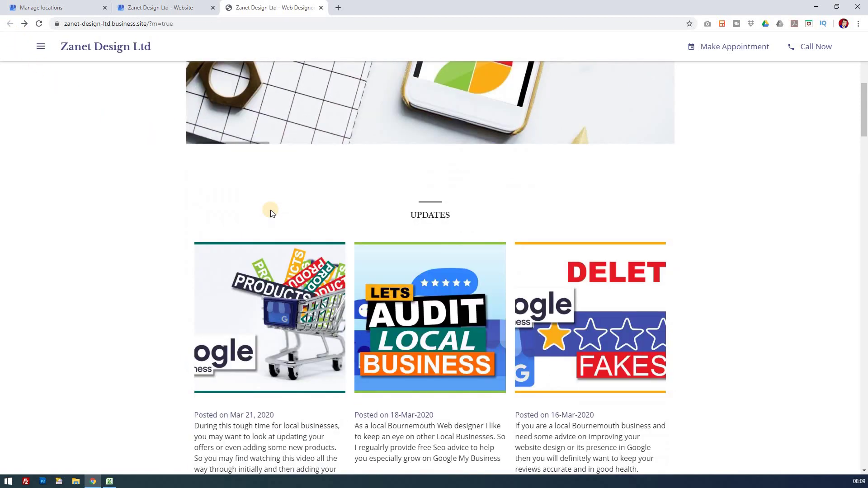
{"action": "scroll", "coordinate": [270, 211], "scroll_direction": "down", "scroll_amount": 3}
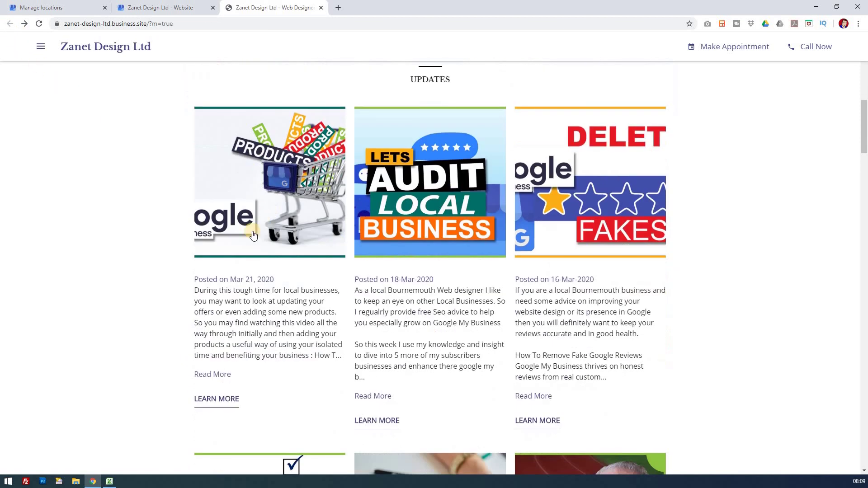
{"action": "left_click", "coordinate": [167, 7]}
- Open the Posts list and show Edit, Delete and View on Search for the newest products post
{"action": "left_click", "coordinate": [41, 143]}
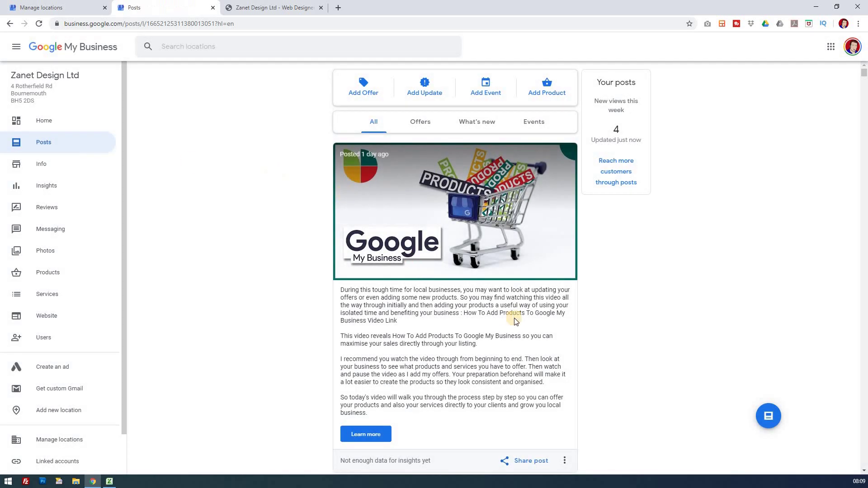
{"action": "scroll", "coordinate": [515, 319], "scroll_direction": "down", "scroll_amount": 8}
{"action": "scroll", "coordinate": [515, 319], "scroll_direction": "down", "scroll_amount": 8}
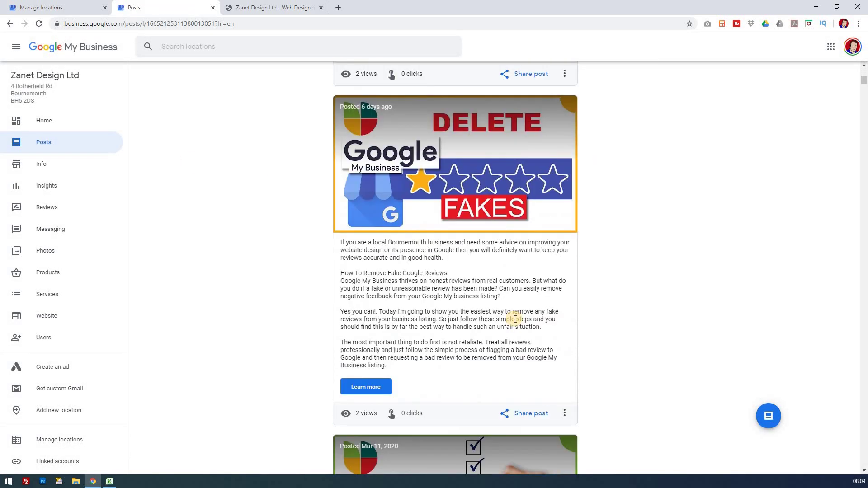
{"action": "scroll", "coordinate": [515, 318], "scroll_direction": "up", "scroll_amount": 13}
{"action": "scroll", "coordinate": [514, 319], "scroll_direction": "up", "scroll_amount": 3}
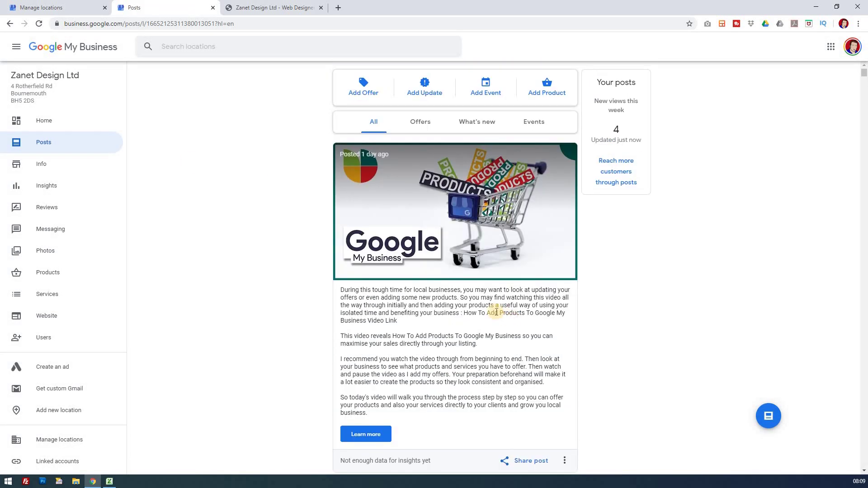
{"action": "scroll", "coordinate": [496, 312], "scroll_direction": "down", "scroll_amount": 3}
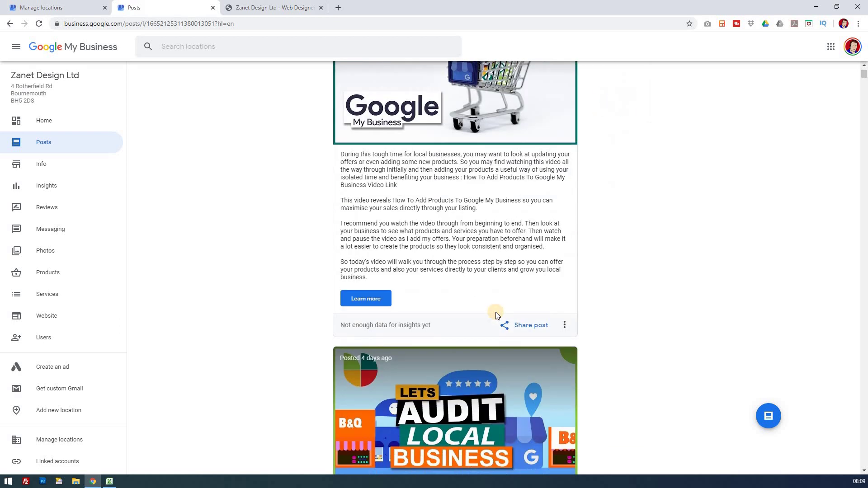
{"action": "scroll", "coordinate": [496, 313], "scroll_direction": "up", "scroll_amount": 2}
{"action": "left_click", "coordinate": [565, 415]}
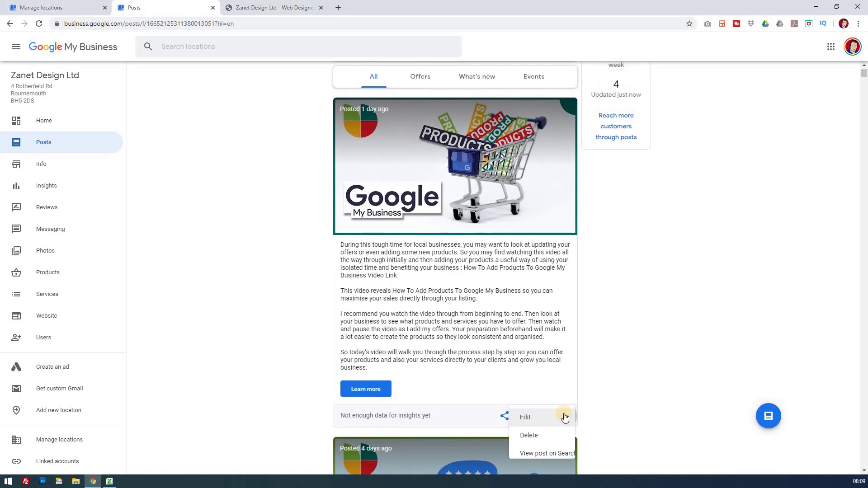
{"action": "scroll", "coordinate": [520, 396], "scroll_direction": "down", "scroll_amount": 3}
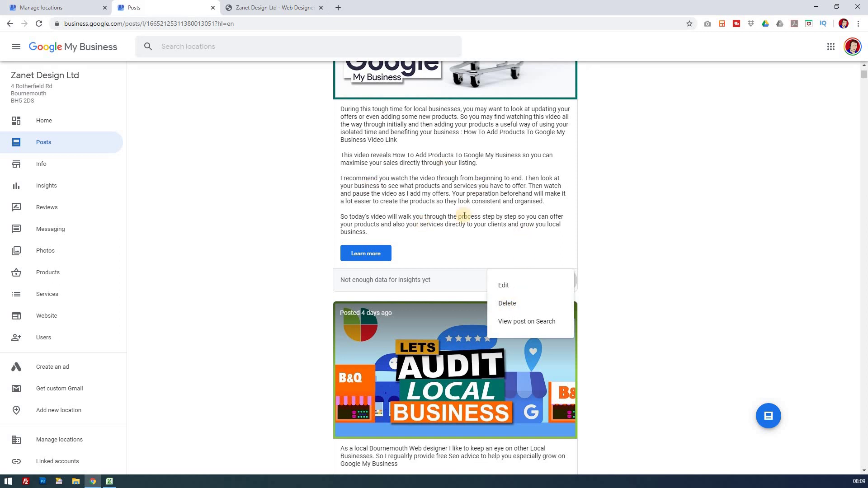
{"action": "left_click", "coordinate": [270, 6]}
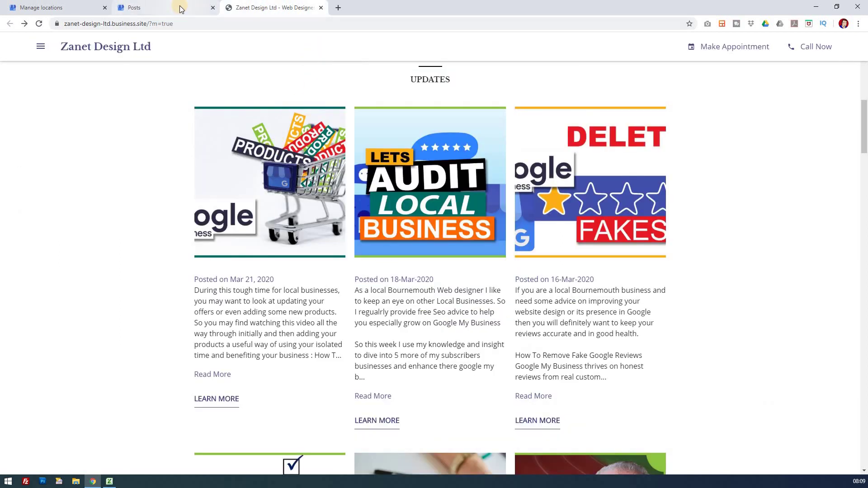
{"action": "left_click", "coordinate": [39, 49]}
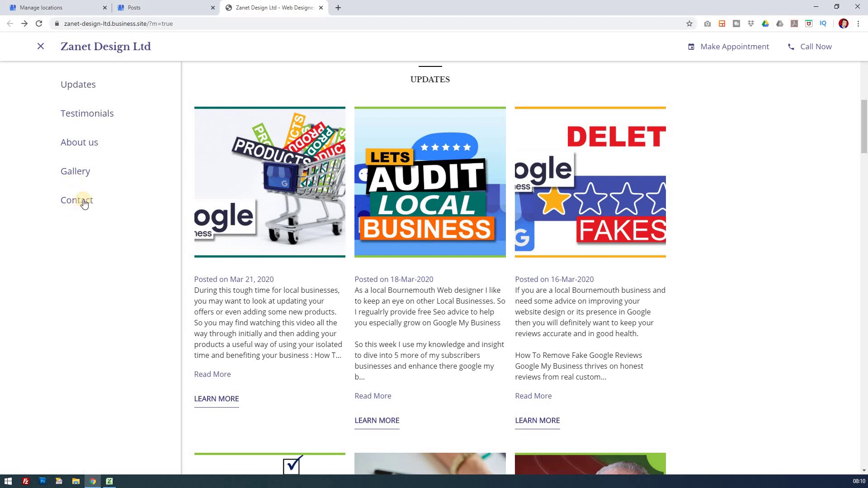
{"action": "left_click", "coordinate": [79, 143]}
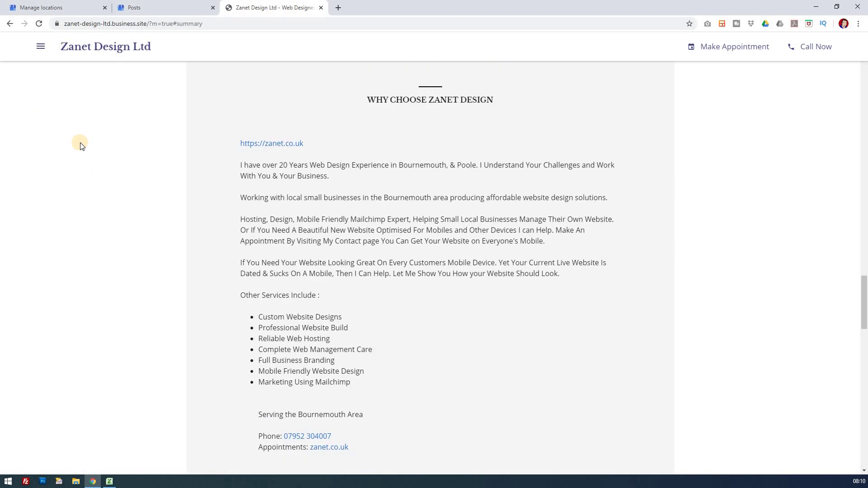
{"action": "scroll", "coordinate": [356, 369], "scroll_direction": "down", "scroll_amount": 1}
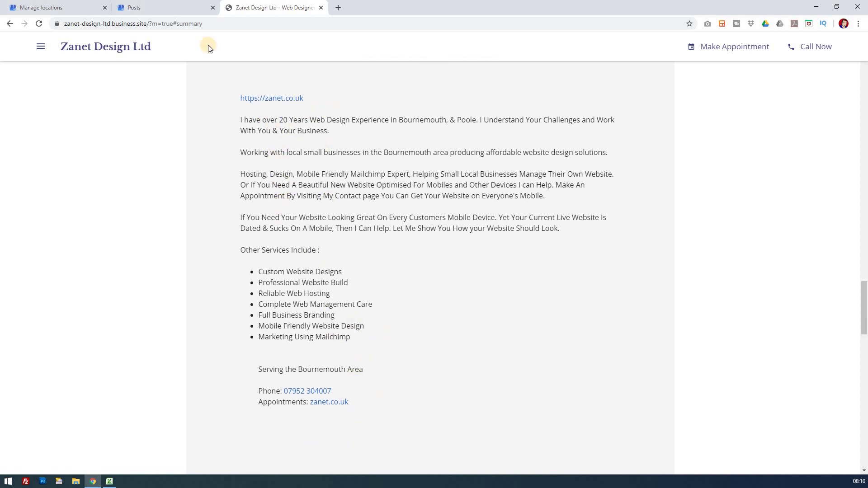
{"action": "left_click", "coordinate": [167, 5]}
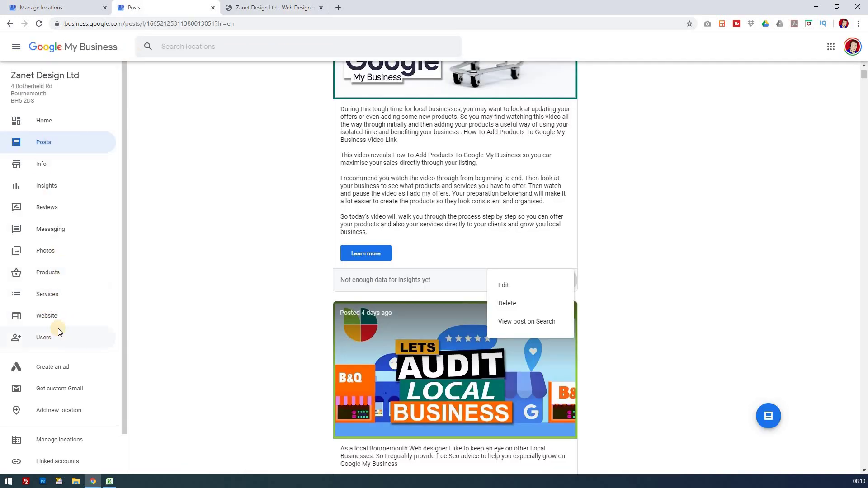
- Review Zanet Design Ltd's Info page details and description, then return to the live website
{"action": "left_click", "coordinate": [43, 163]}
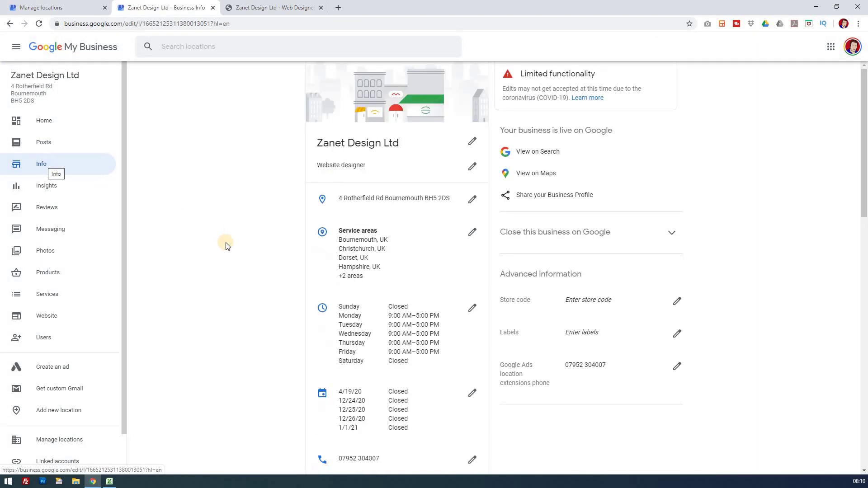
{"action": "scroll", "coordinate": [230, 248], "scroll_direction": "down", "scroll_amount": 3}
{"action": "scroll", "coordinate": [300, 306], "scroll_direction": "down", "scroll_amount": 10}
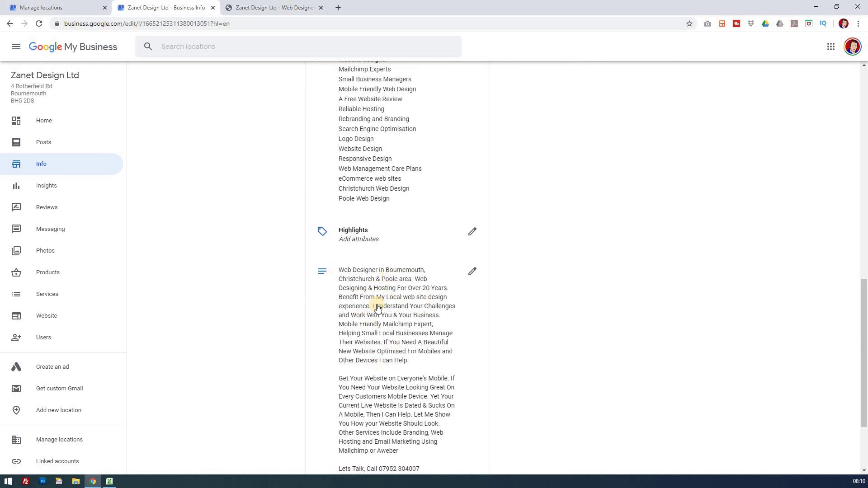
{"action": "scroll", "coordinate": [379, 308], "scroll_direction": "down", "scroll_amount": 2}
{"action": "scroll", "coordinate": [382, 312], "scroll_direction": "up", "scroll_amount": 2}
{"action": "scroll", "coordinate": [389, 248], "scroll_direction": "up", "scroll_amount": 12}
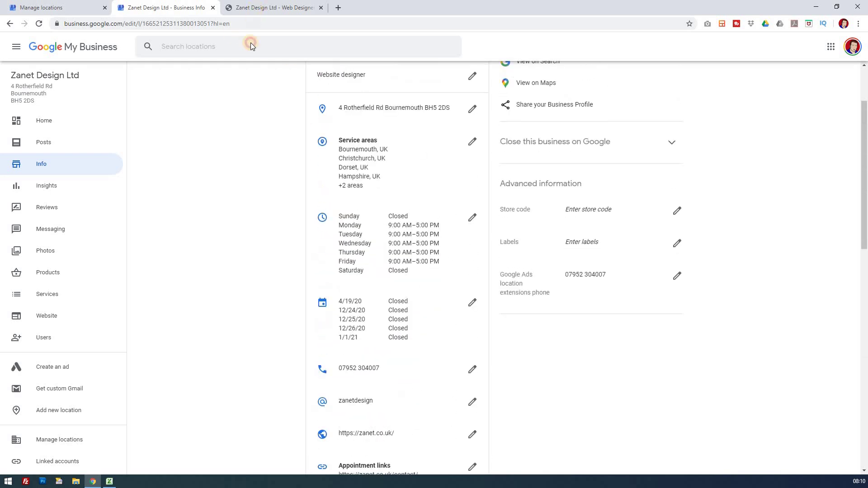
{"action": "key", "text": "ctrl+Tab"}
- Use the site menu to visit Testimonials, then the Gallery of design and marketing images
{"action": "scroll", "coordinate": [250, 161], "scroll_direction": "up", "scroll_amount": 8}
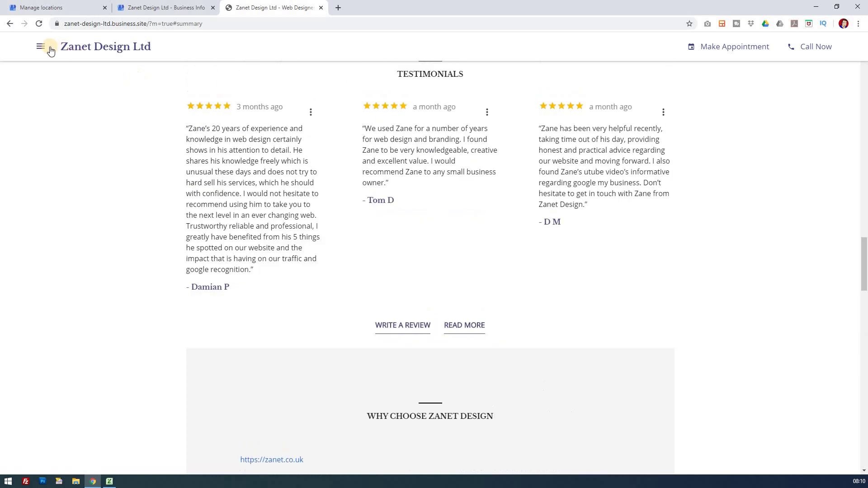
{"action": "left_click", "coordinate": [41, 47]}
{"action": "left_click", "coordinate": [91, 118]}
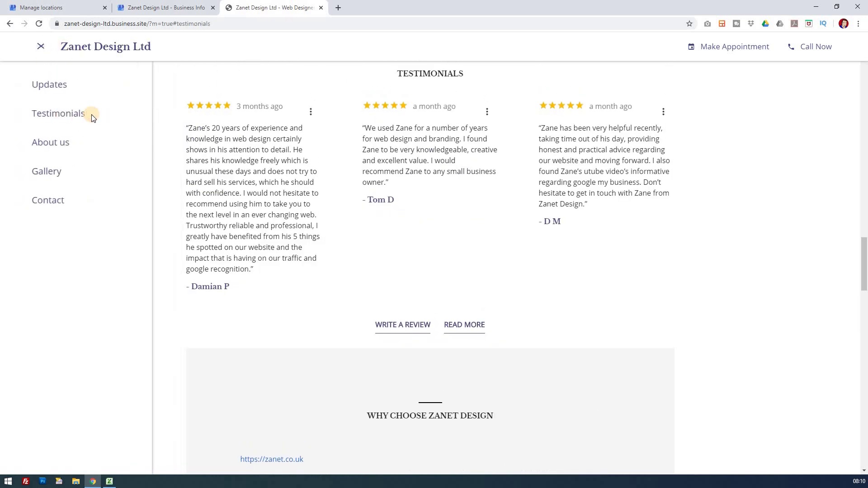
{"action": "left_click", "coordinate": [41, 47]}
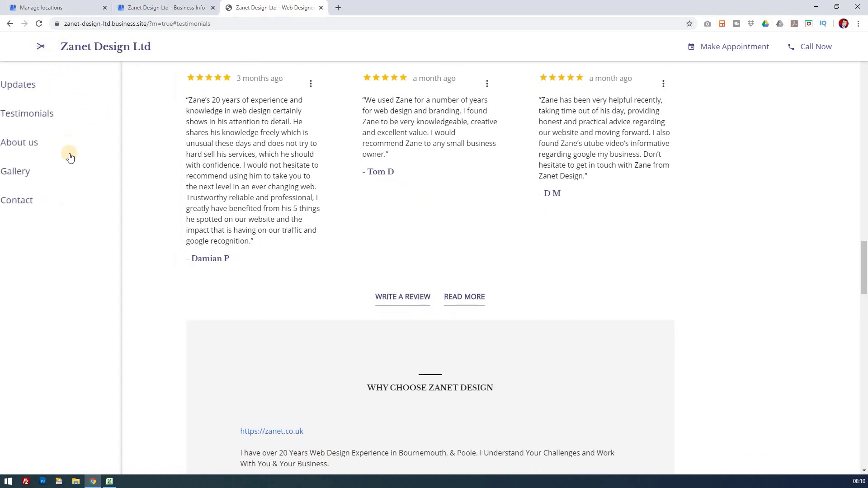
{"action": "left_click", "coordinate": [76, 172]}
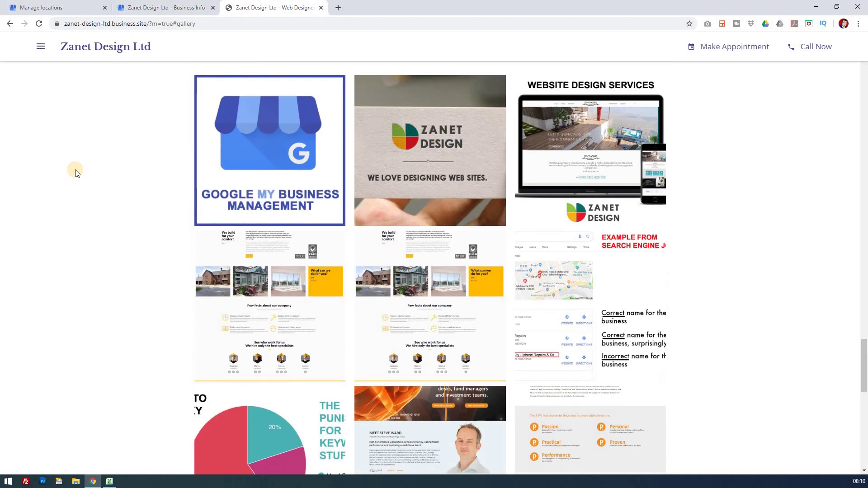